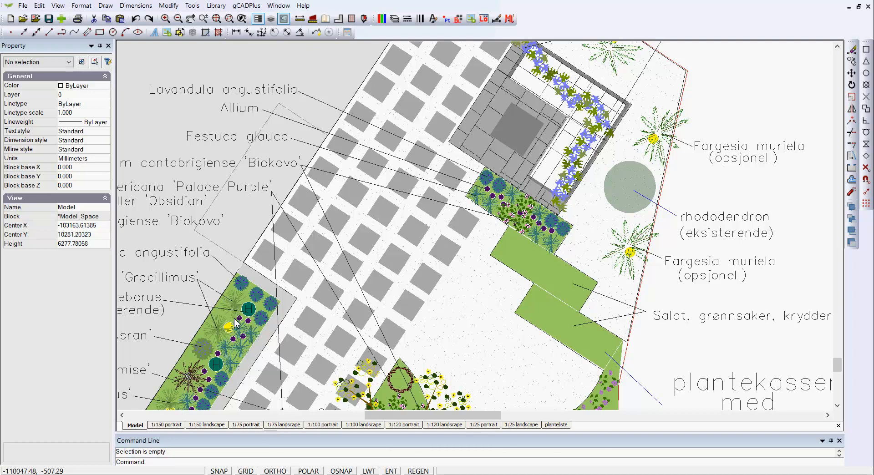
# Inspect the plant data of the top lavender symbol and the neighbouring Miscanthus in the long planting bed, clearing each selection.
pyautogui.click(241, 284)
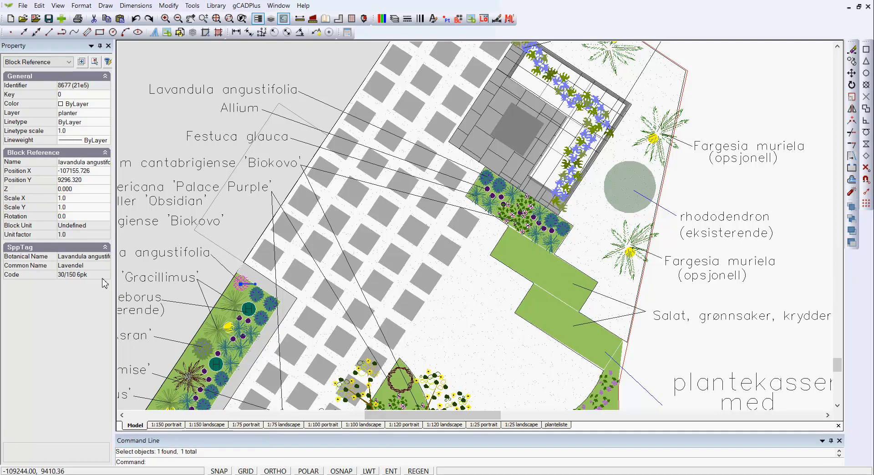
pyautogui.press('Escape')
pyautogui.click(236, 304)
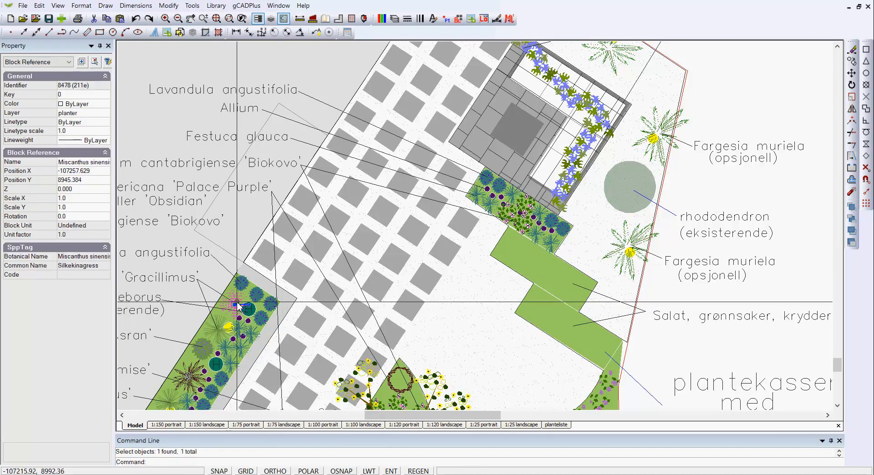
pyautogui.press('Escape')
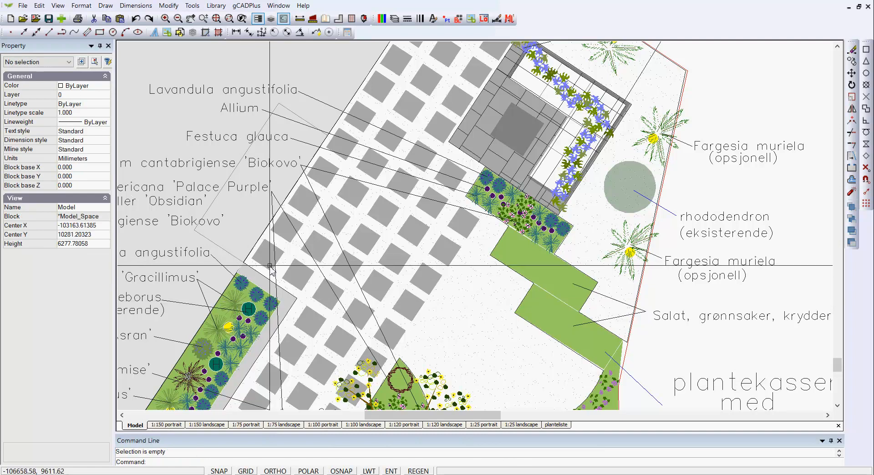
# Highlight all symbols in the garden plan that have plant names attached.
pyautogui.scroll(-1, 259, 264)
pyautogui.scroll(-1, 259, 264)
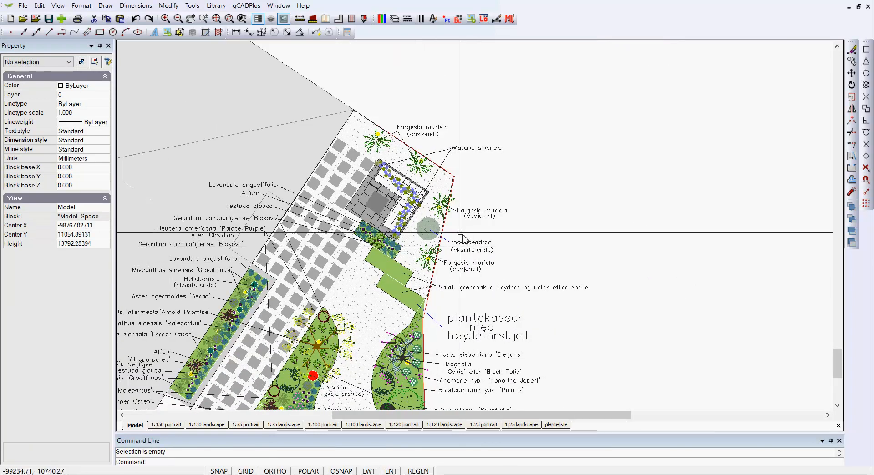
pyautogui.click(246, 5)
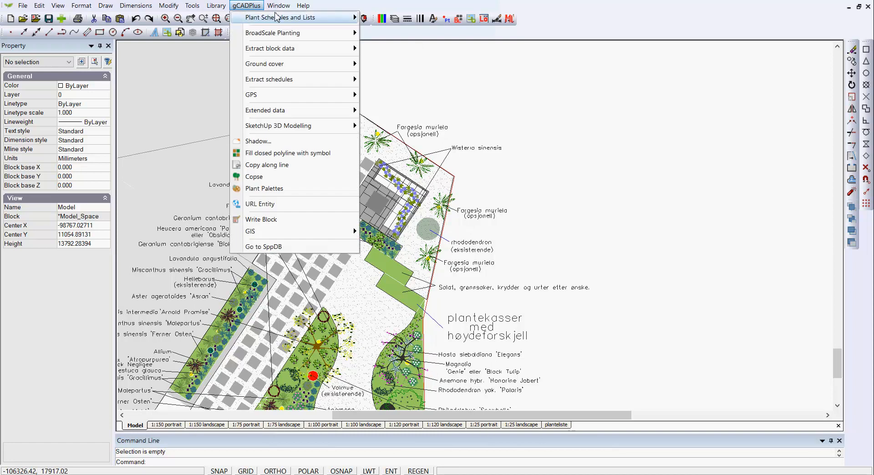
pyautogui.moveTo(339, 18)
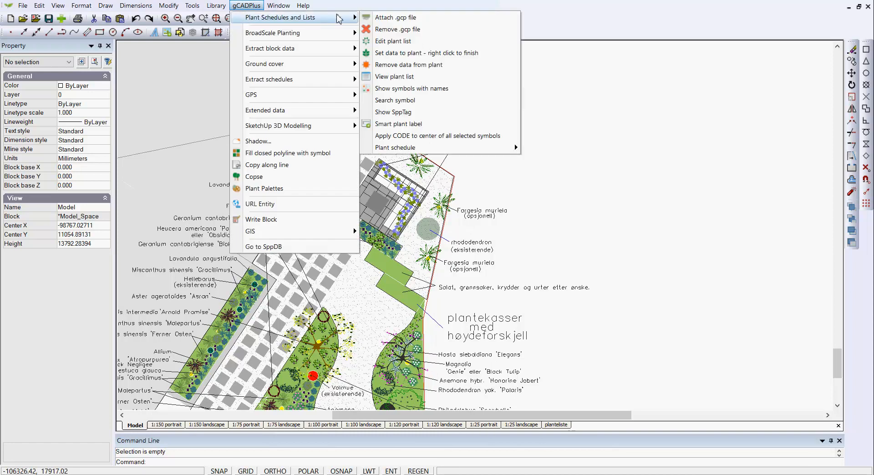
pyautogui.click(413, 88)
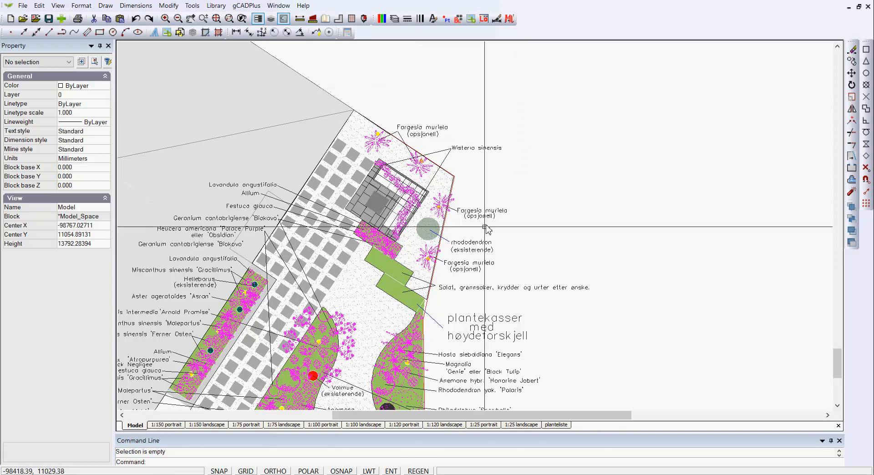
# Examine which symbols are highlighted in the planting beds and in the loose group beside the plan.
pyautogui.scroll(2, 440, 228)
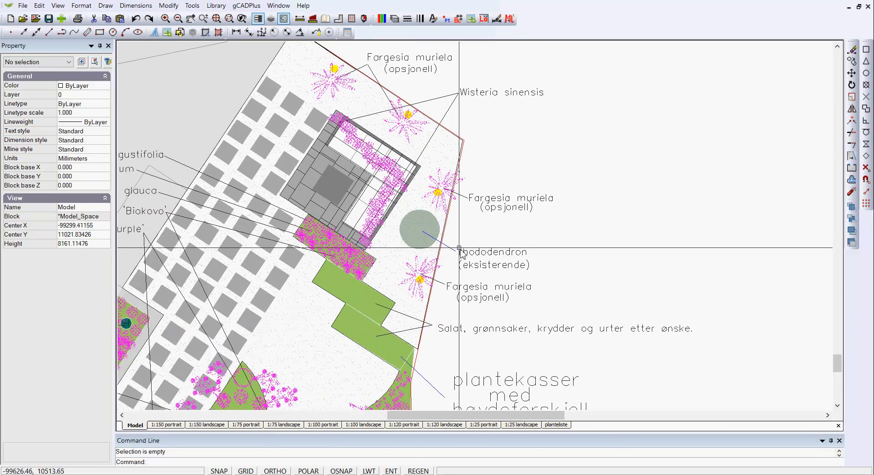
pyautogui.scroll(2, 443, 228)
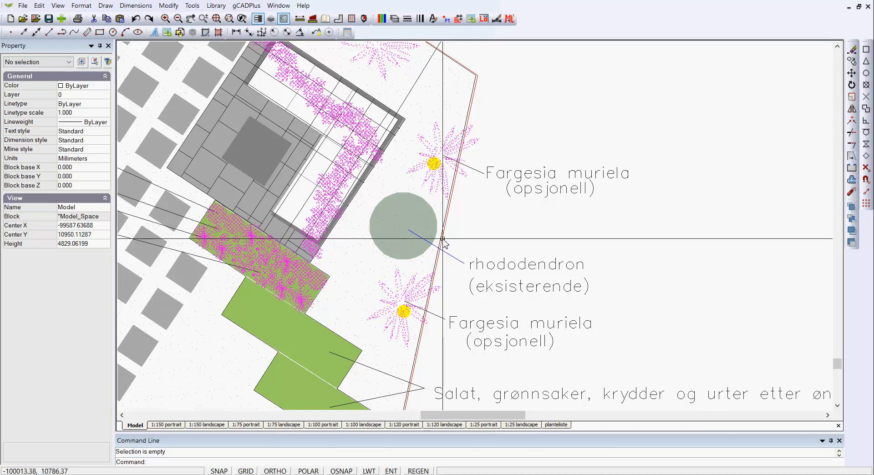
pyautogui.scroll(-5, 442, 238)
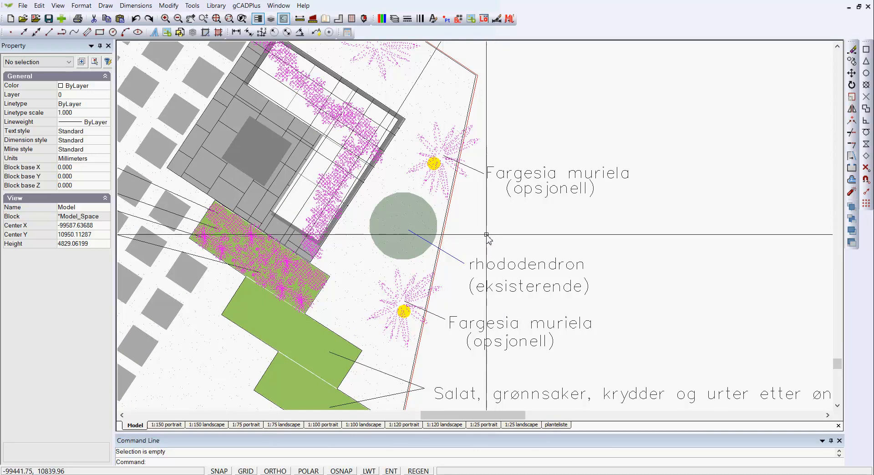
pyautogui.scroll(-2, 456, 248)
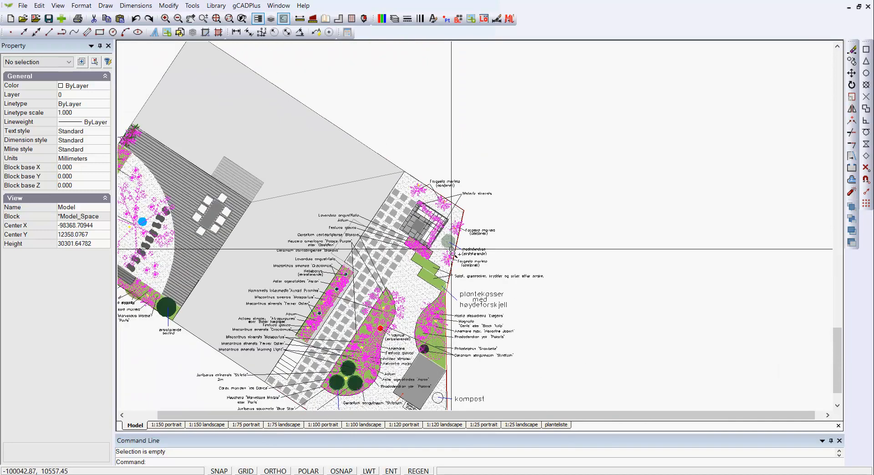
pyautogui.scroll(-3, 452, 253)
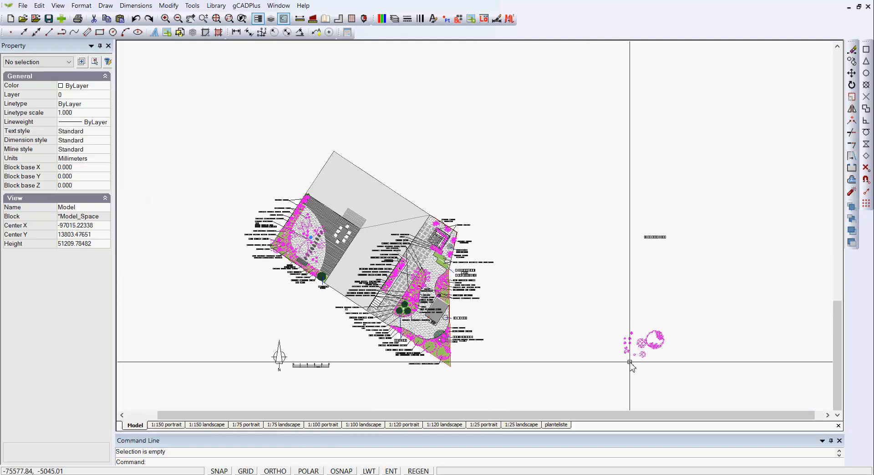
pyautogui.scroll(2, 632, 362)
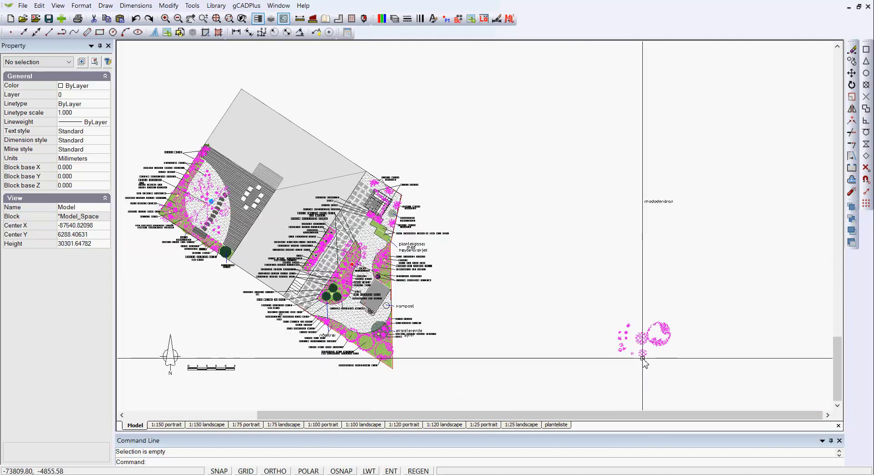
pyautogui.scroll(3, 643, 360)
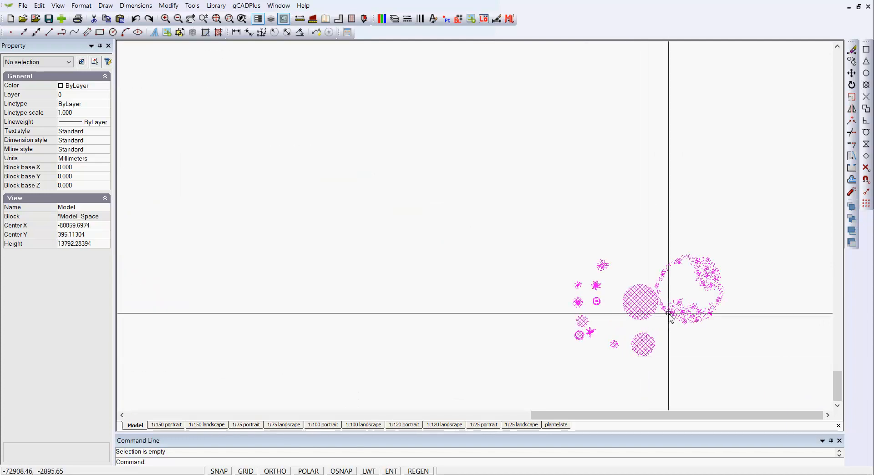
pyautogui.scroll(-2, 617, 318)
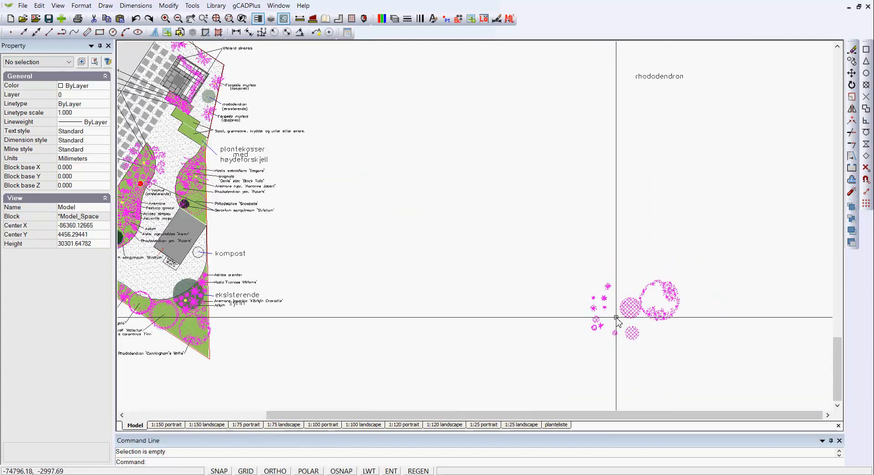
pyautogui.scroll(-1, 617, 318)
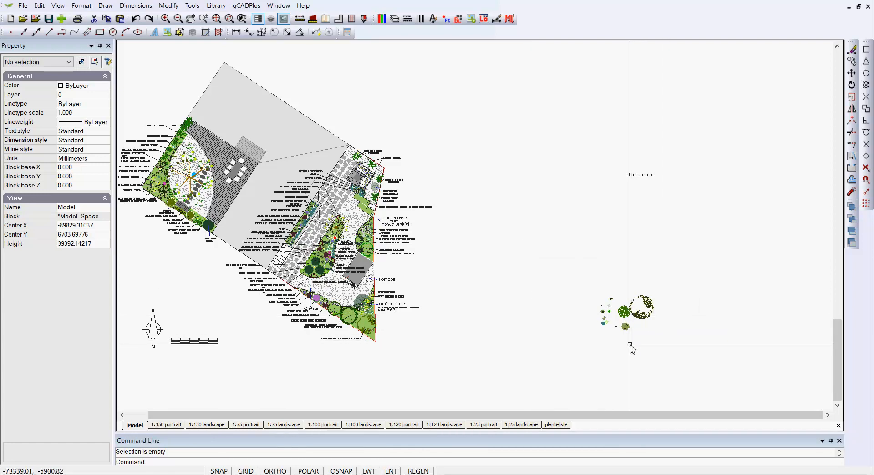
# Place five copies of the large Rhododendron 'Grandiflorum' symbol around the loose plant group beside the plan.
pyautogui.scroll(1, 660, 331)
pyautogui.scroll(3, 660, 331)
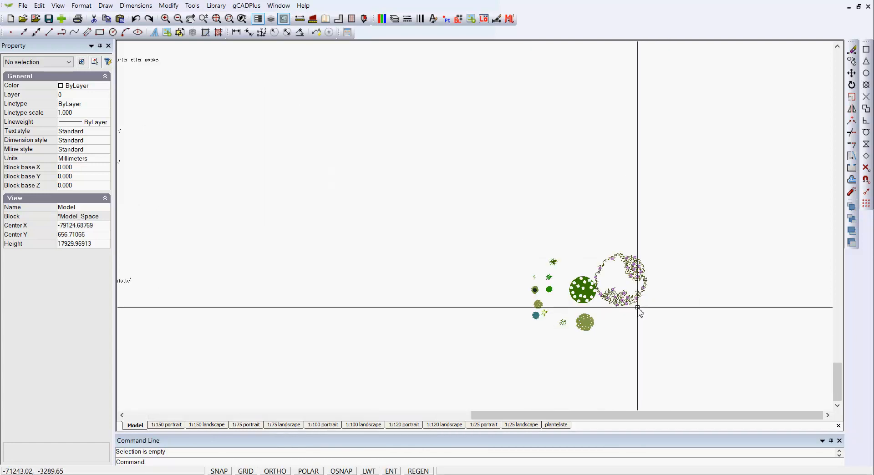
pyautogui.click(623, 300)
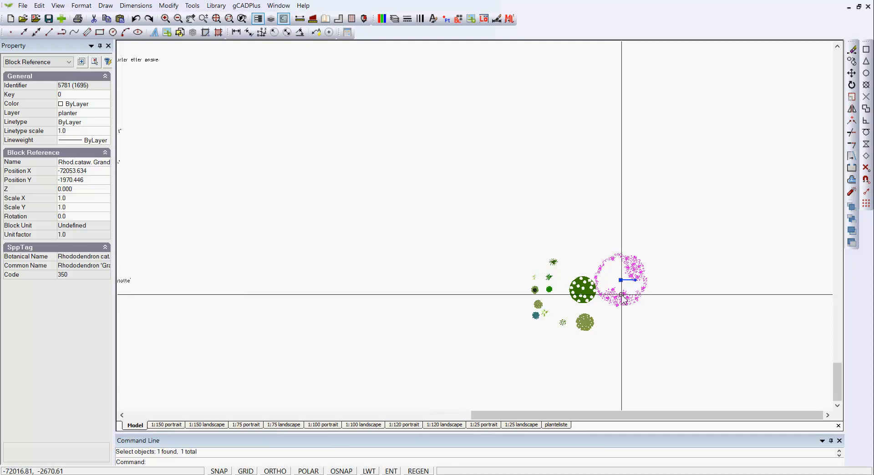
pyautogui.rightClick(614, 294)
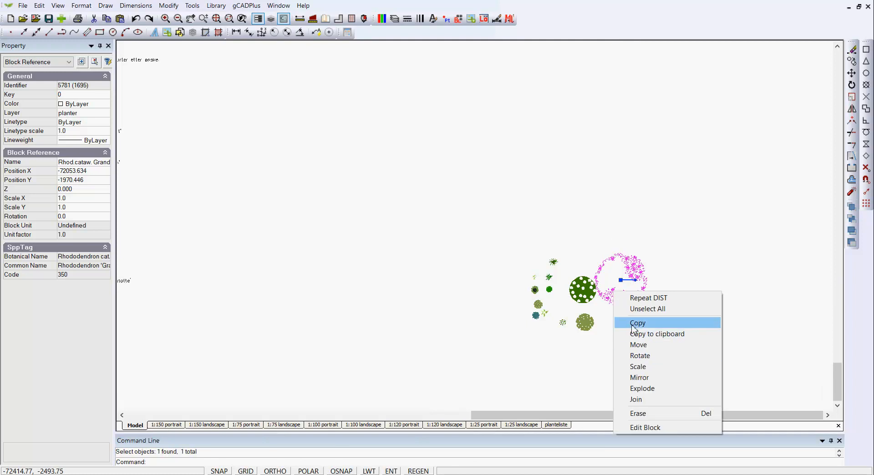
pyautogui.click(638, 323)
pyautogui.click(621, 280)
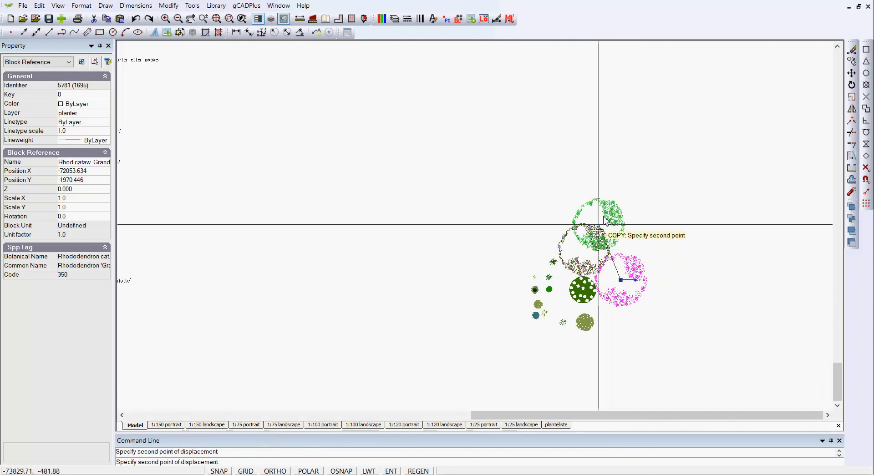
pyautogui.click(532, 267)
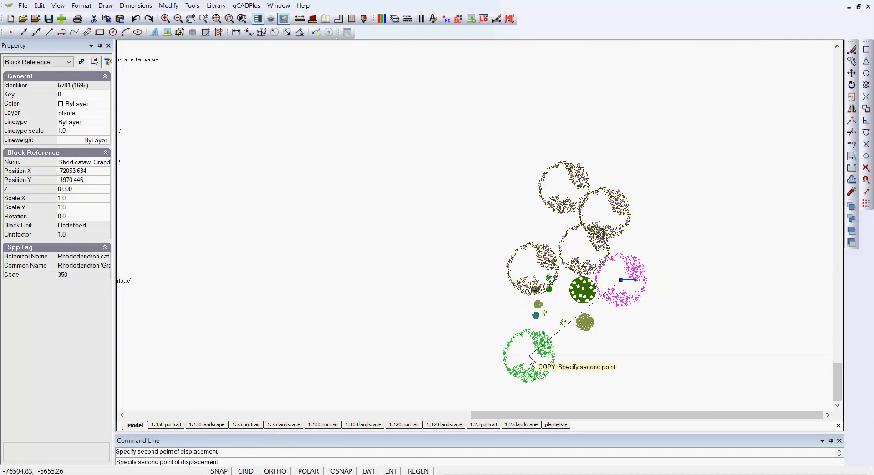
pyautogui.click(529, 355)
pyautogui.press('Return')
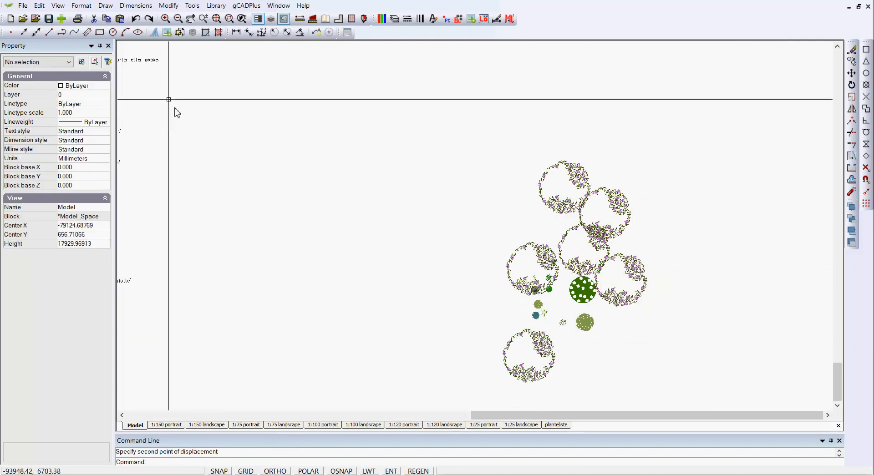
# Highlight the symbols with plant names again to check the Rhododendron copies, and clear the highlighting.
pyautogui.click(239, 9)
pyautogui.moveTo(291, 18)
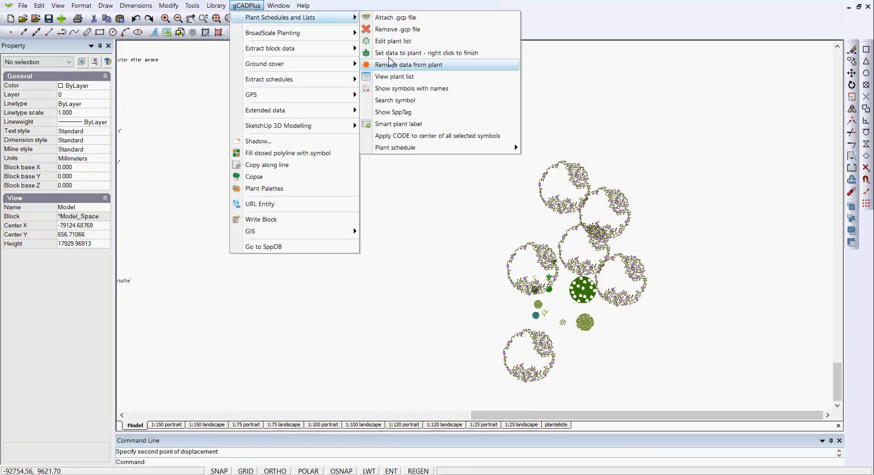
pyautogui.click(412, 88)
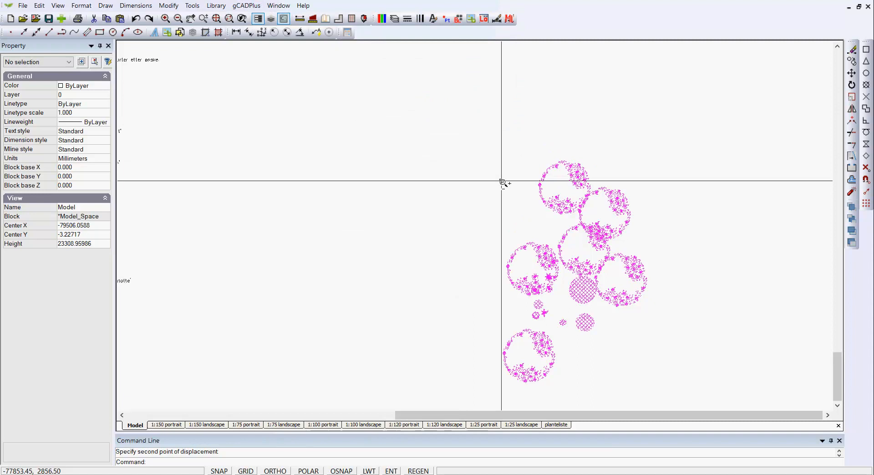
pyautogui.scroll(-2, 485, 193)
pyautogui.press('Escape')
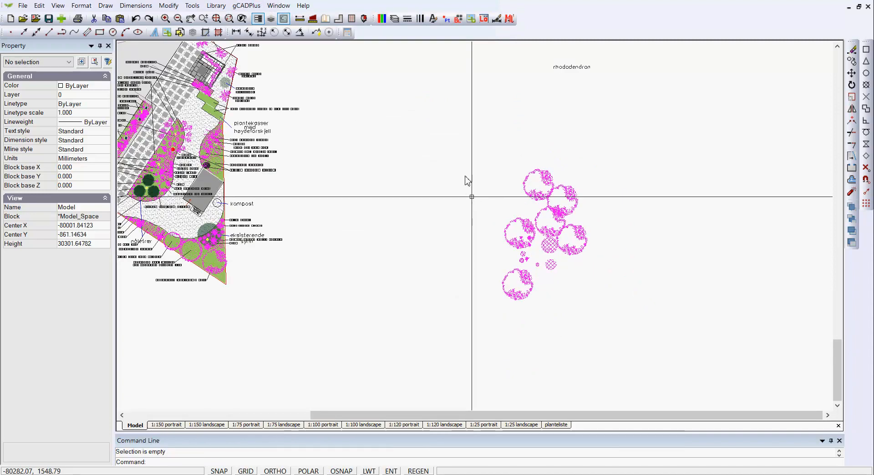
# Draw a standard plant schedule with a text height of 150 between the garden plan and the loose plant symbols.
pyautogui.click(254, 8)
pyautogui.moveTo(292, 17)
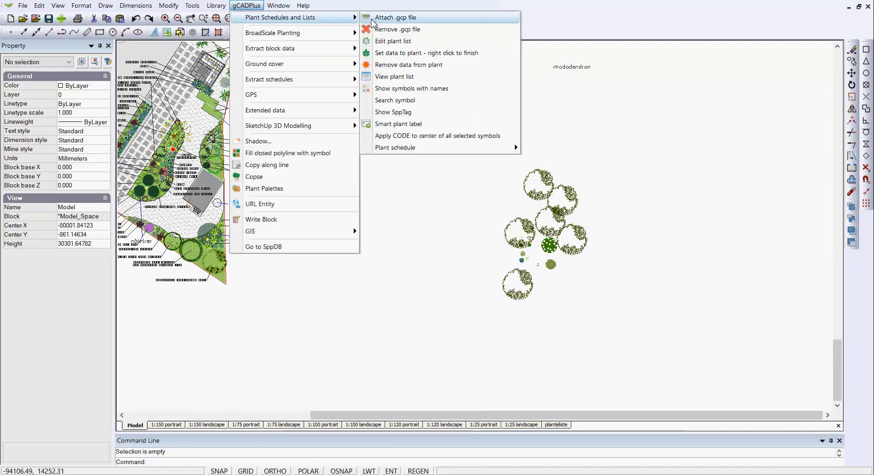
pyautogui.moveTo(512, 148)
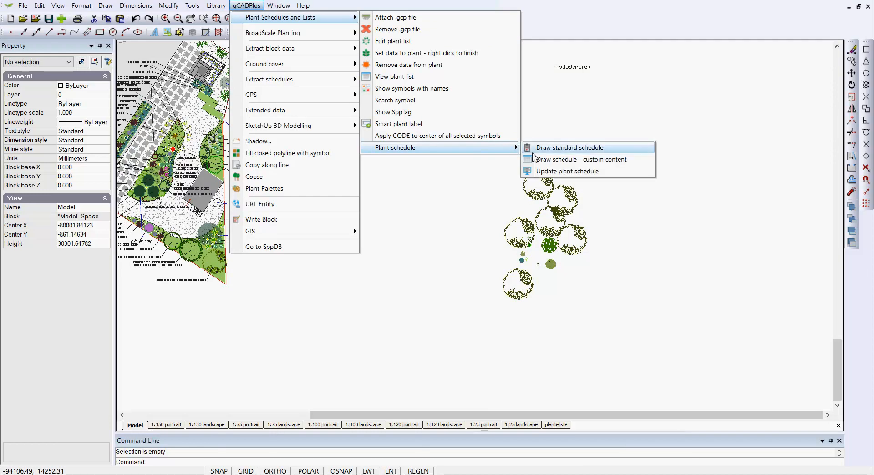
pyautogui.click(558, 150)
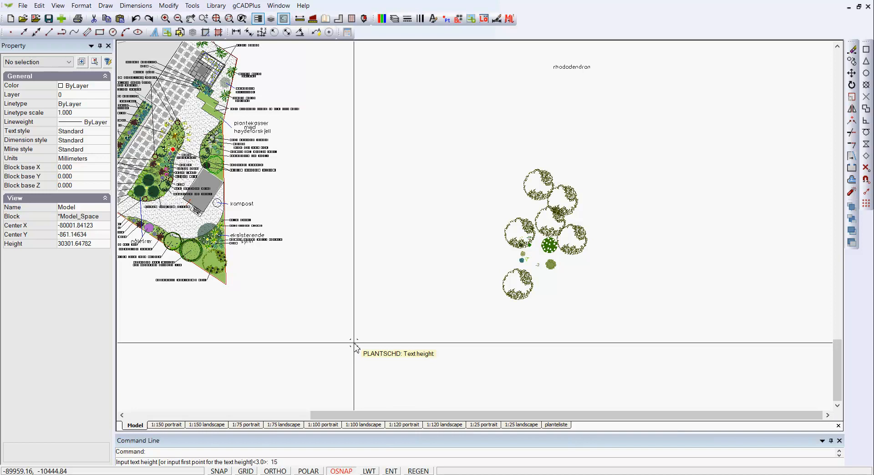
pyautogui.press('Return')
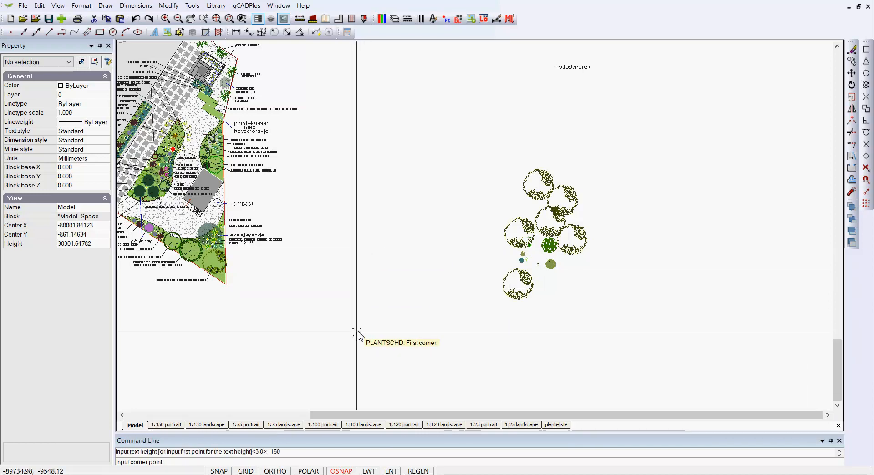
pyautogui.click(351, 337)
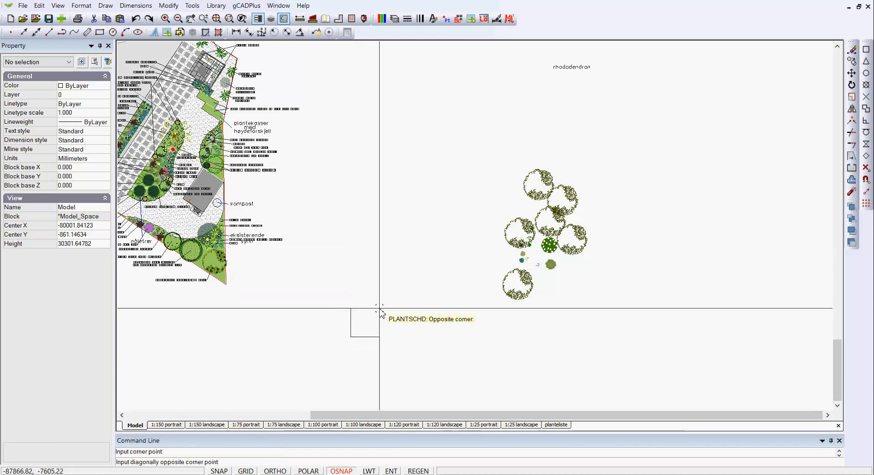
pyautogui.click(484, 146)
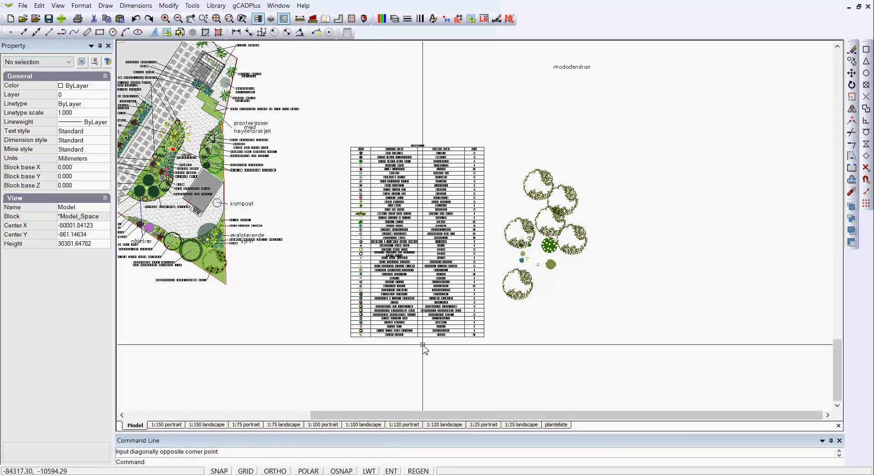
pyautogui.scroll(5, 377, 334)
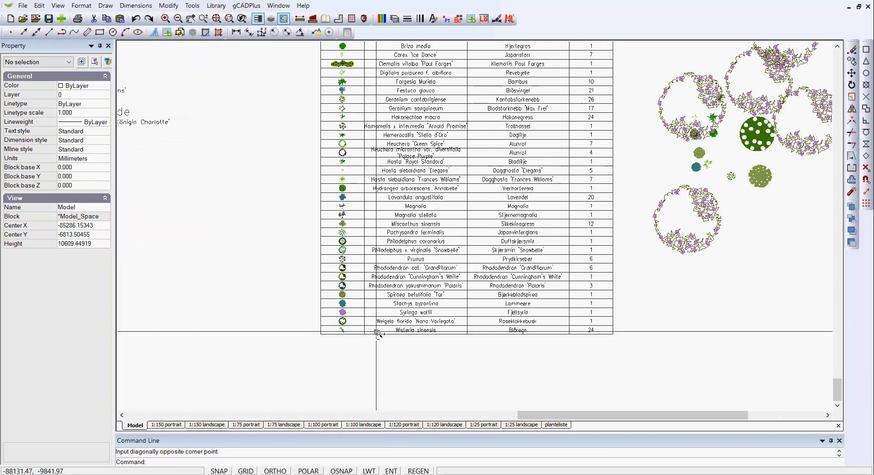
pyautogui.scroll(1, 377, 333)
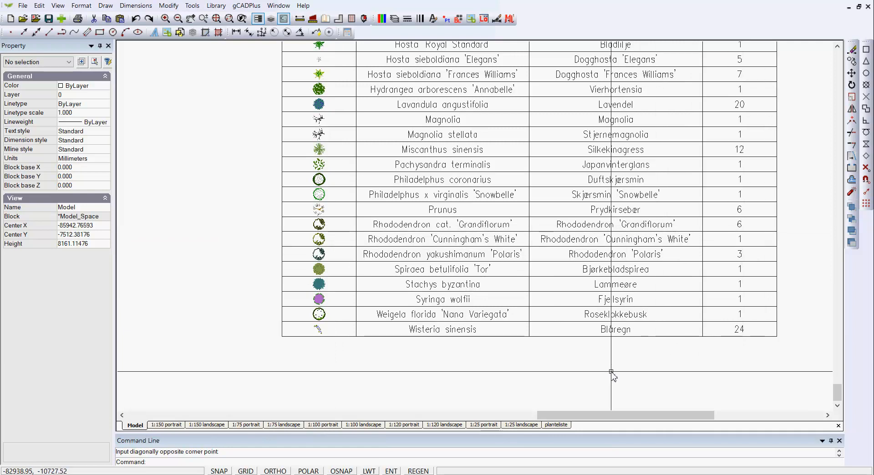
# Inspect the botanical and common names stored in two of the loose Rhododendron 'Grandiflorum' symbols, widening the property display to read them fully.
pyautogui.scroll(-2, 612, 373)
pyautogui.scroll(-1, 613, 374)
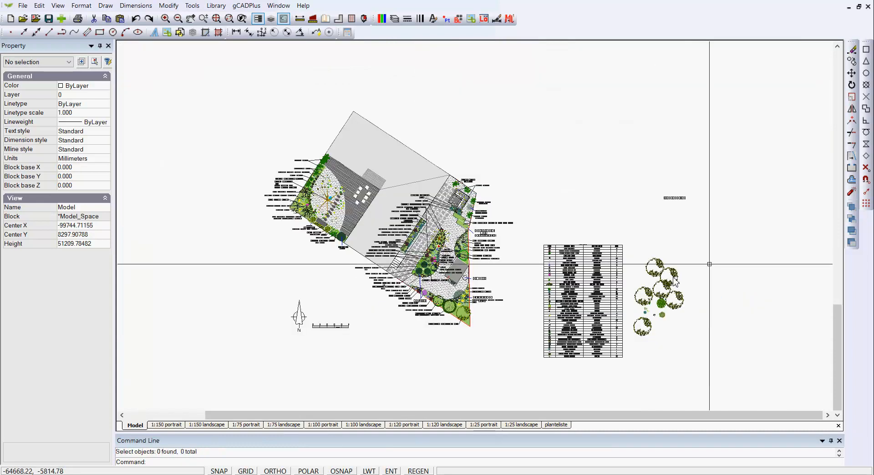
pyautogui.click(674, 276)
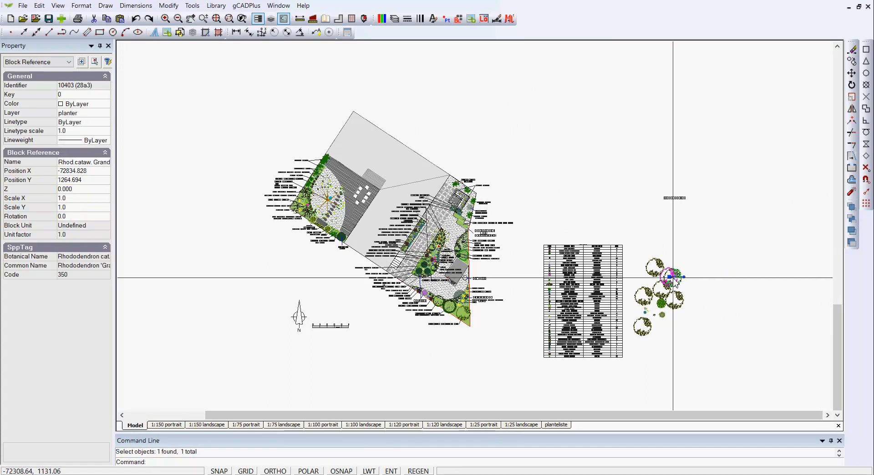
pyautogui.press('Escape')
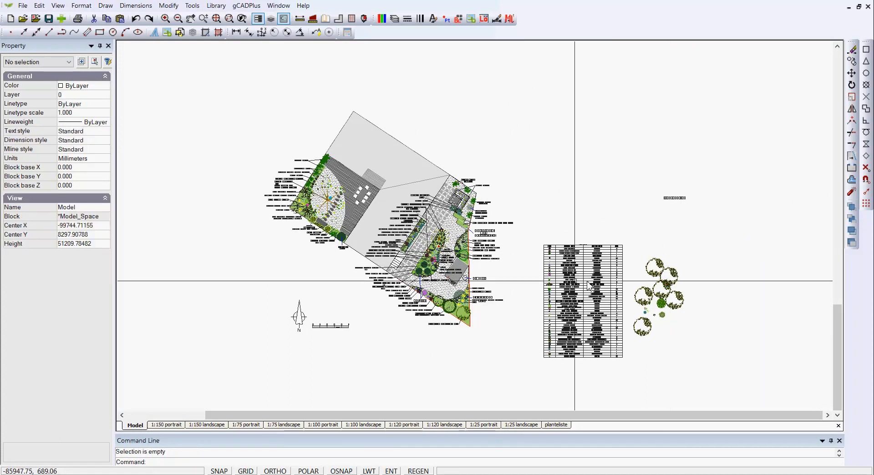
pyautogui.moveTo(116, 278); pyautogui.dragTo(183, 280)
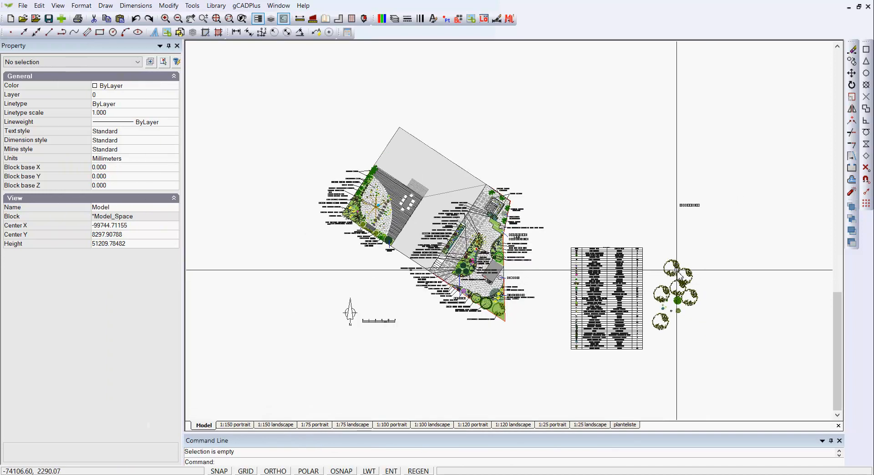
pyautogui.click(677, 265)
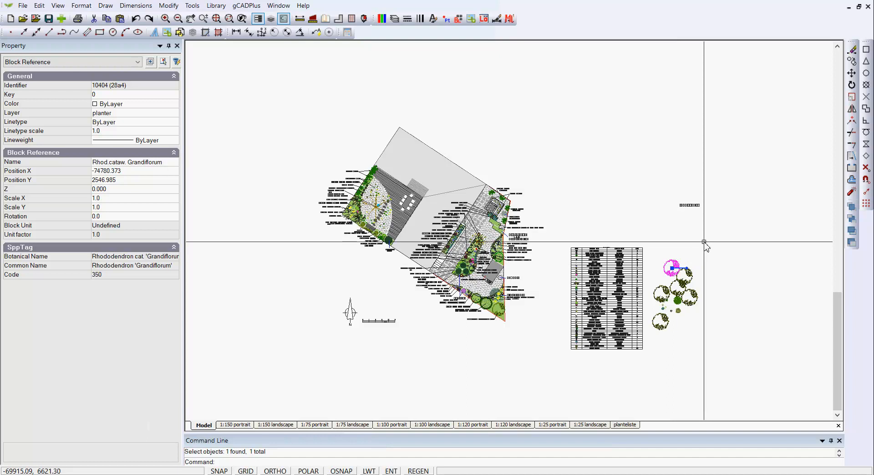
pyautogui.press('Escape')
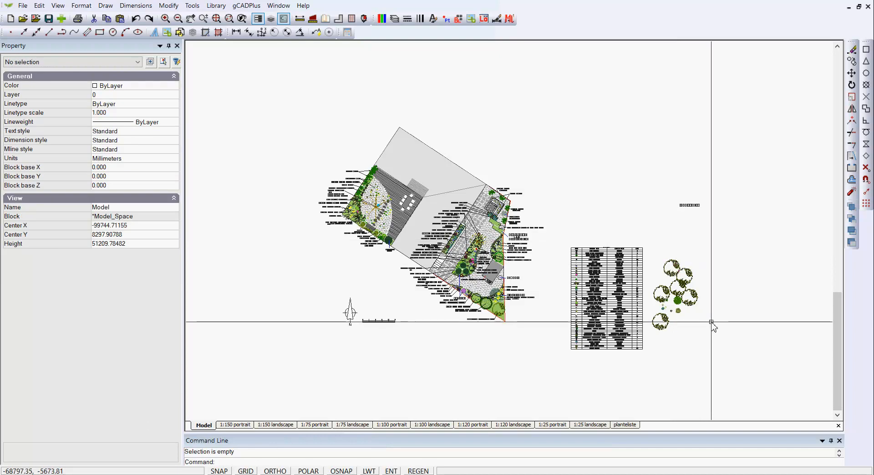
# Delete the whole group of loose plant symbols beside the schedule and update the plant schedule.
pyautogui.moveTo(721, 365); pyautogui.dragTo(650, 249)
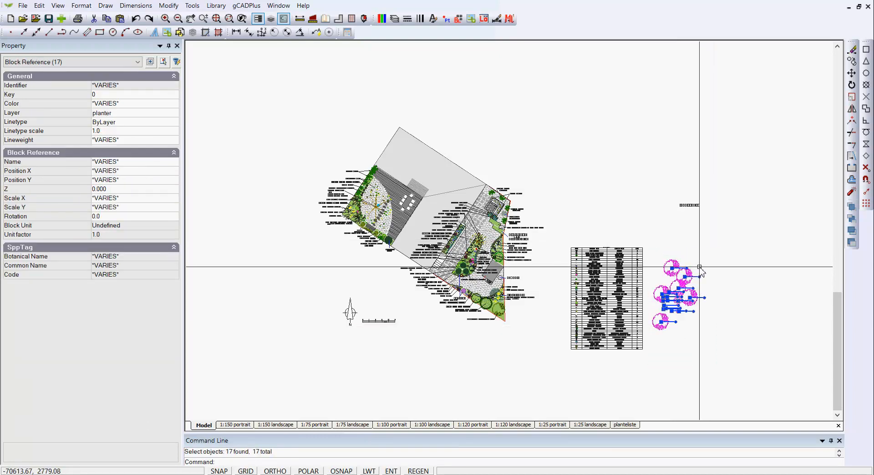
pyautogui.press('Escape')
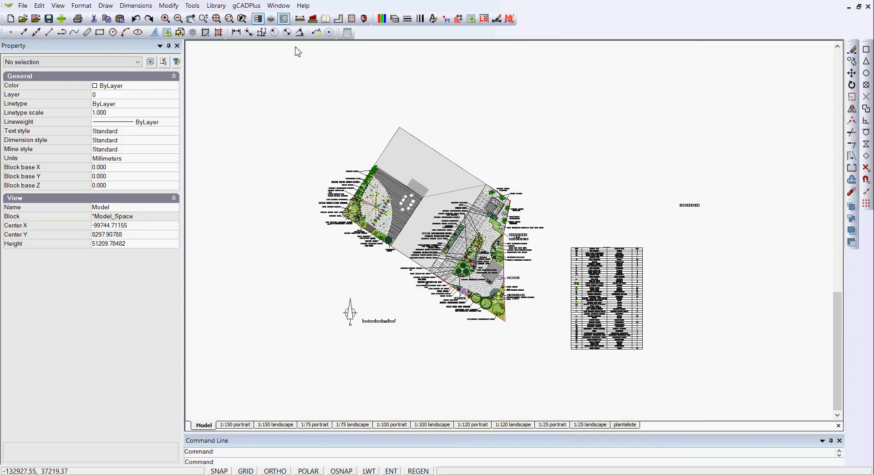
pyautogui.click(247, 6)
pyautogui.moveTo(291, 17)
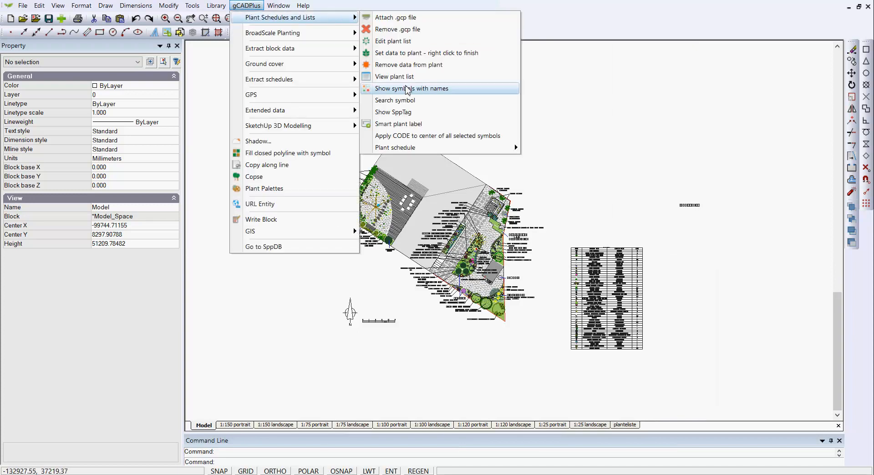
pyautogui.moveTo(456, 148)
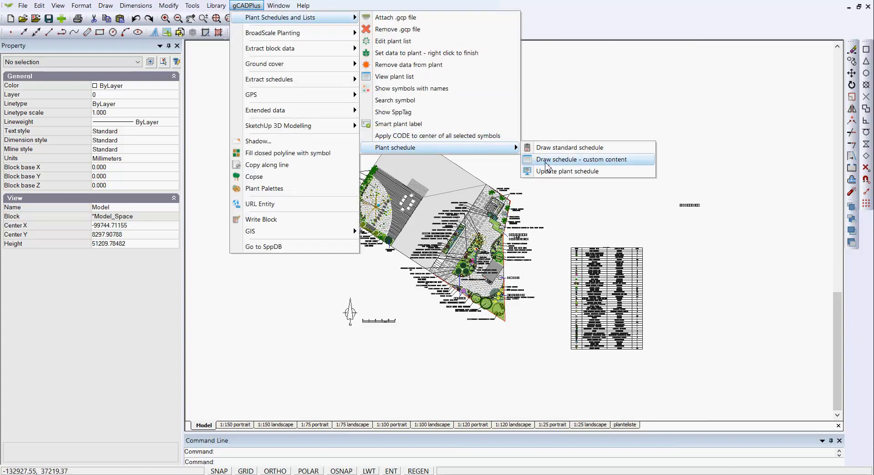
pyautogui.click(564, 171)
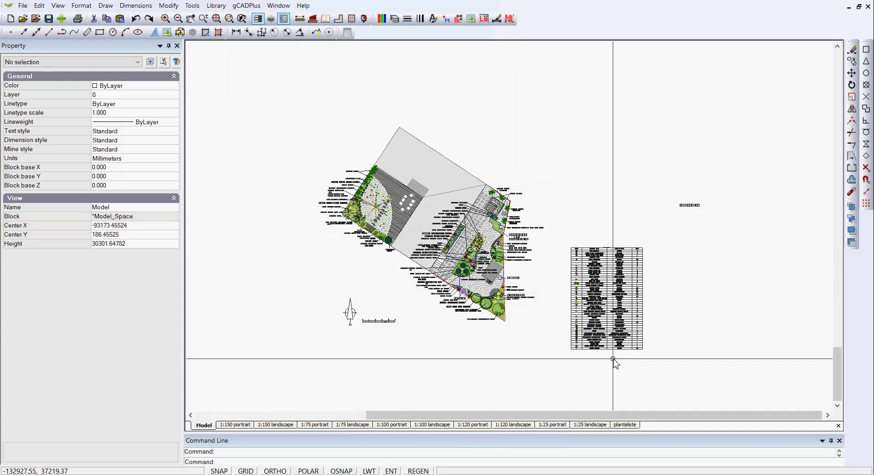
# Examine the plant rows and totals in the updated schedule, especially the Rhododendron entries.
pyautogui.scroll(5, 616, 362)
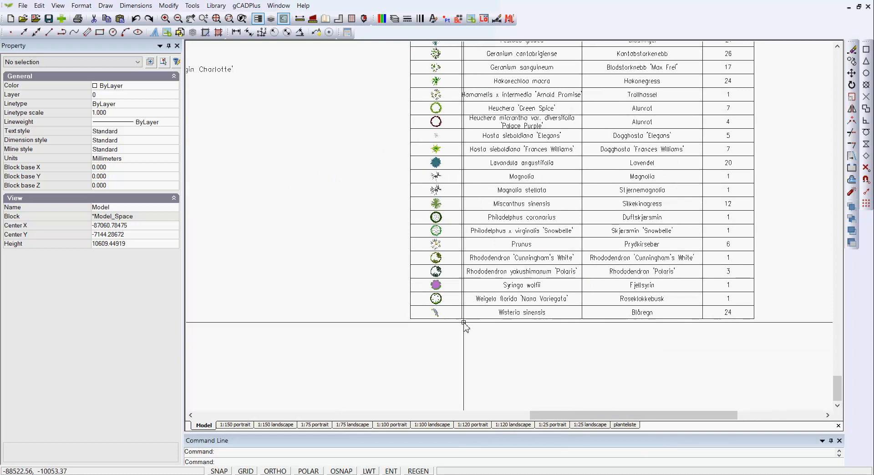
pyautogui.scroll(2, 463, 324)
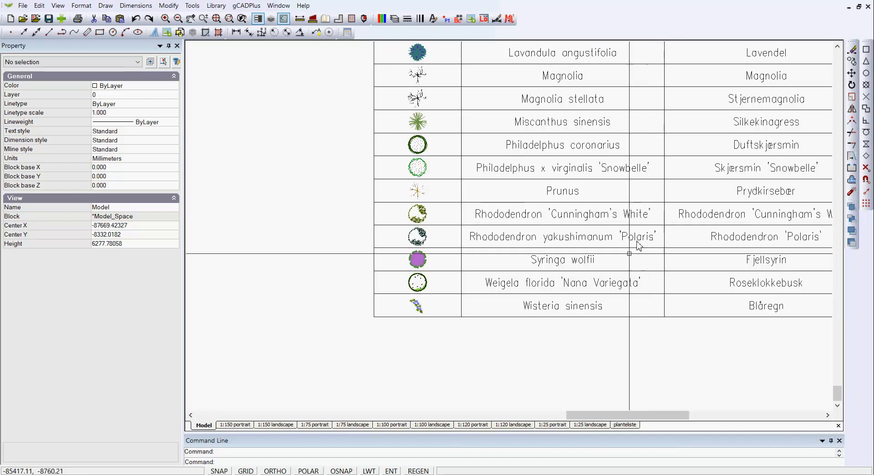
pyautogui.scroll(-3, 565, 370)
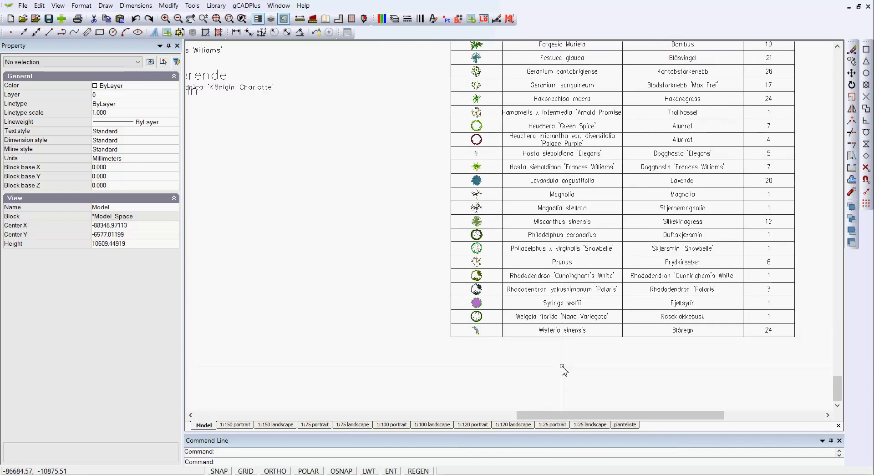
pyautogui.scroll(-1, 563, 366)
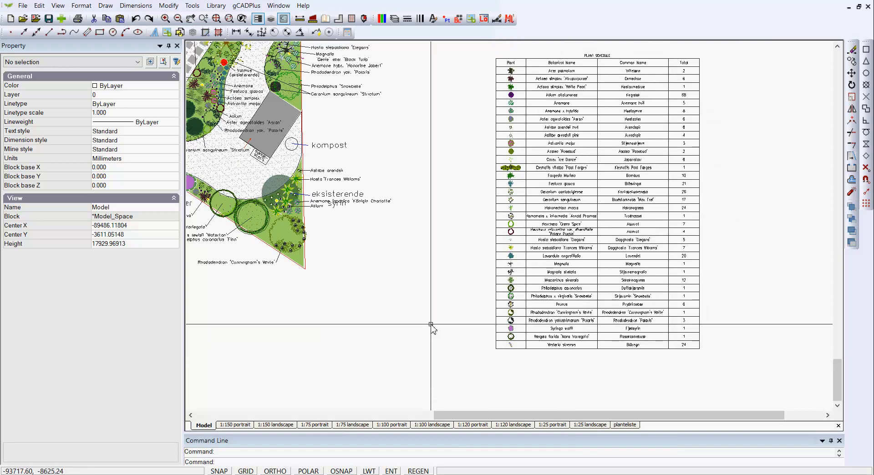
pyautogui.scroll(-1, 456, 313)
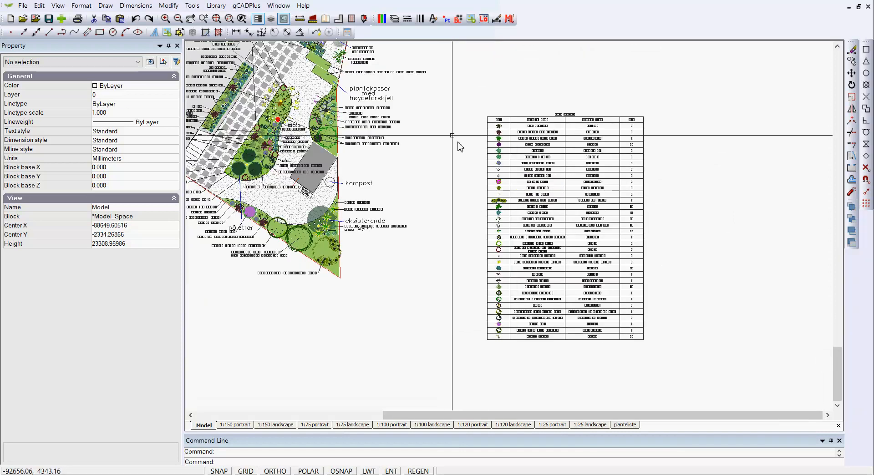